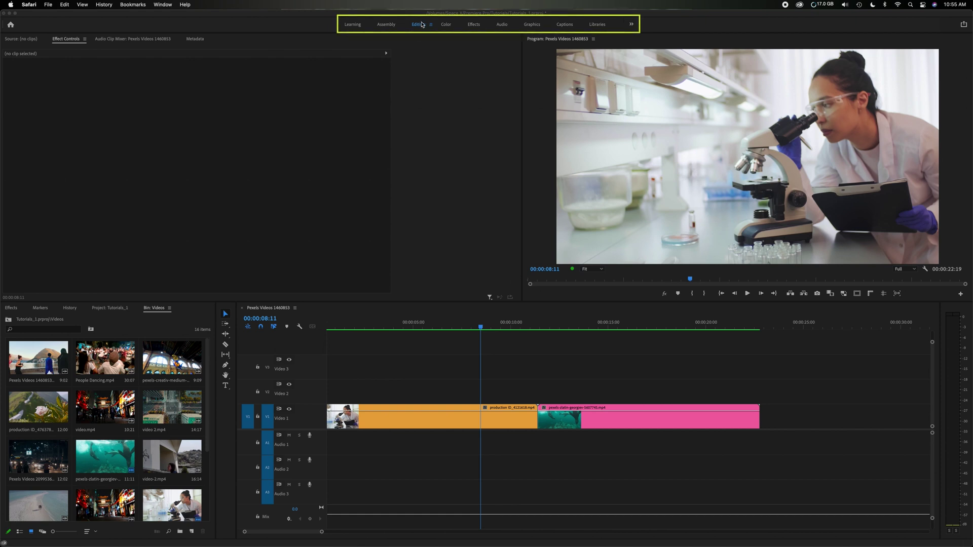
Switch to the Graphics workspace and type a 'TEXT' title onto the video.
click(532, 24)
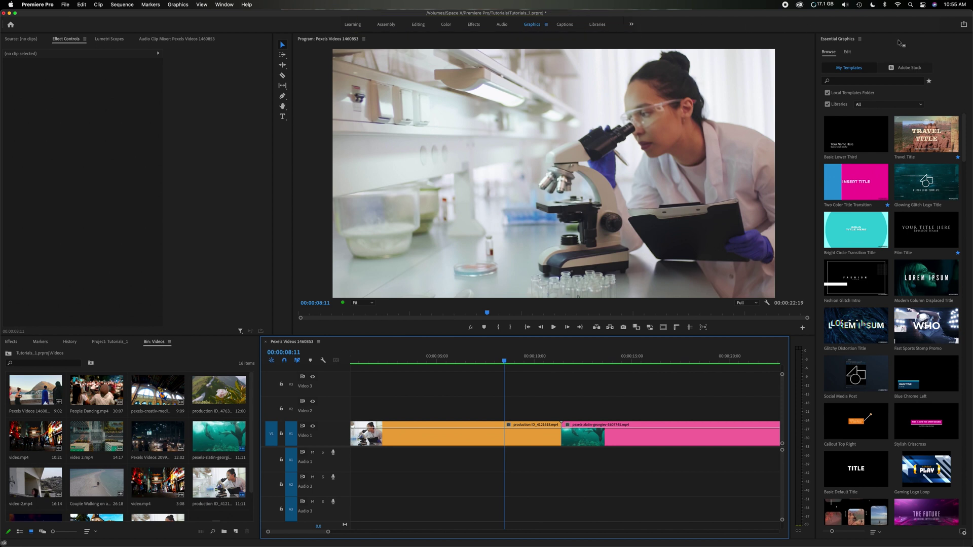
click(898, 40)
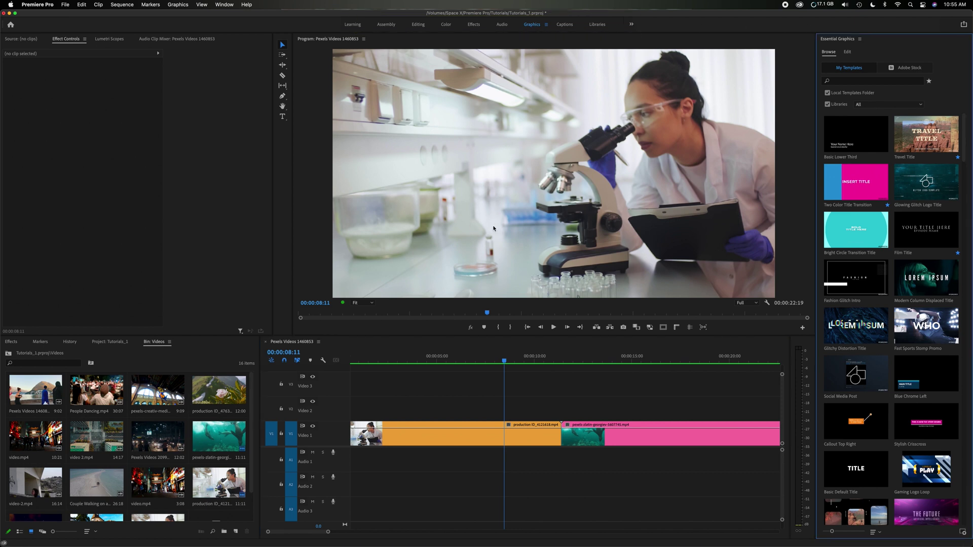
click(283, 117)
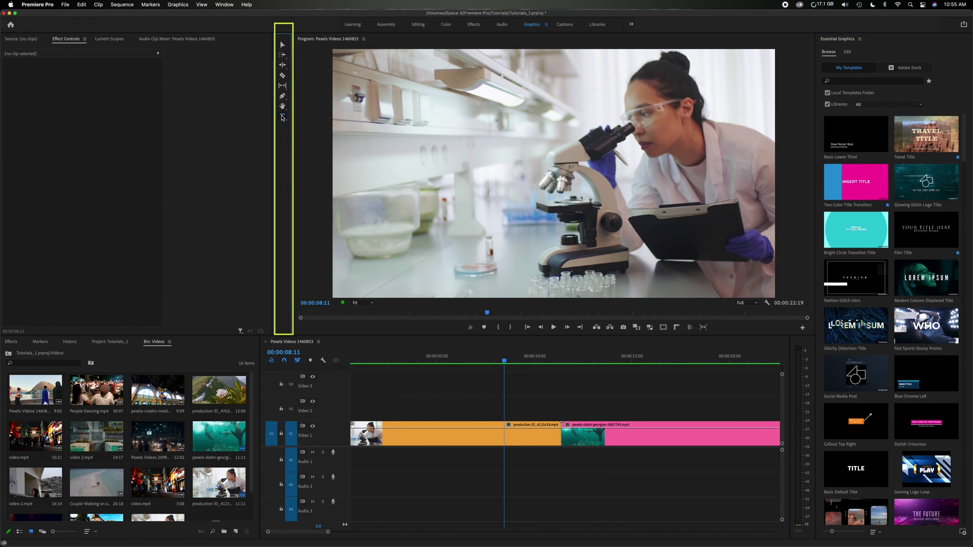
click(420, 140)
text(TEXT)
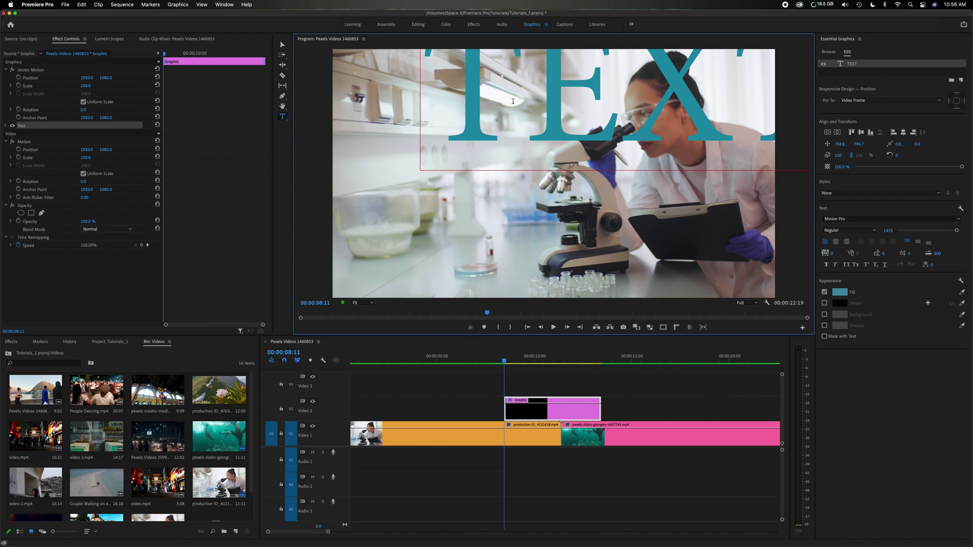
Move the TEXT title down into the frame and open its fill colour settings.
click(283, 45)
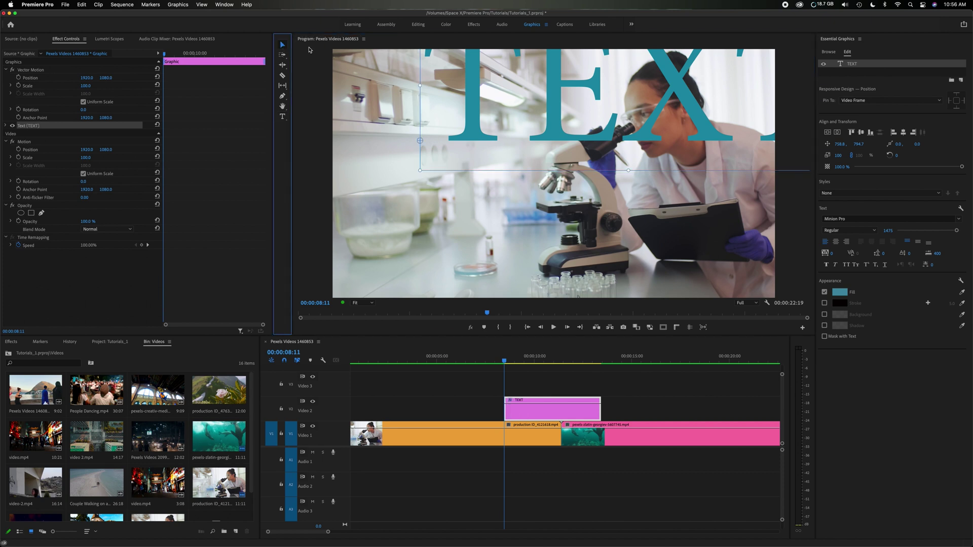
drag(537, 92, 484, 164)
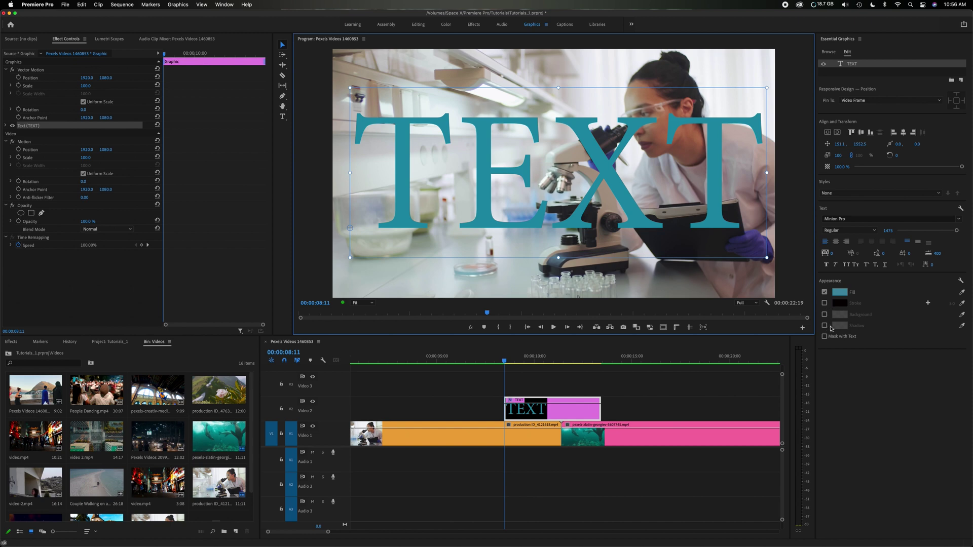
click(842, 294)
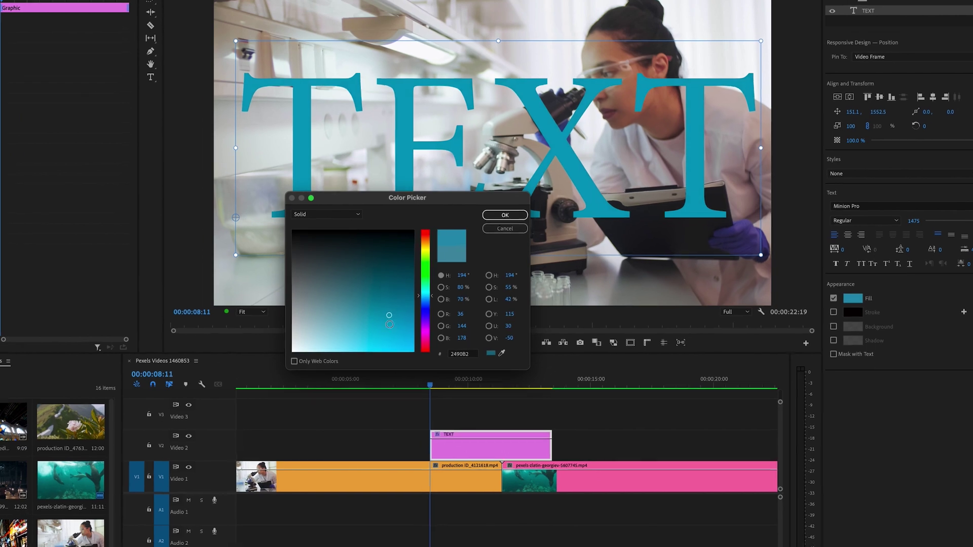
Change the TEXT fill to a fully saturated bright cyan, hex 00C2FF.
click(490, 334)
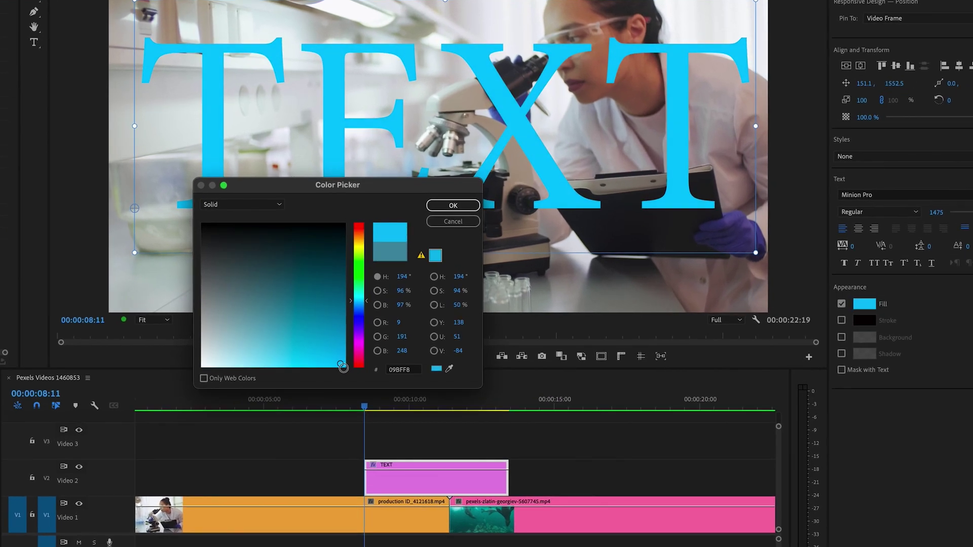
drag(343, 367, 341, 361)
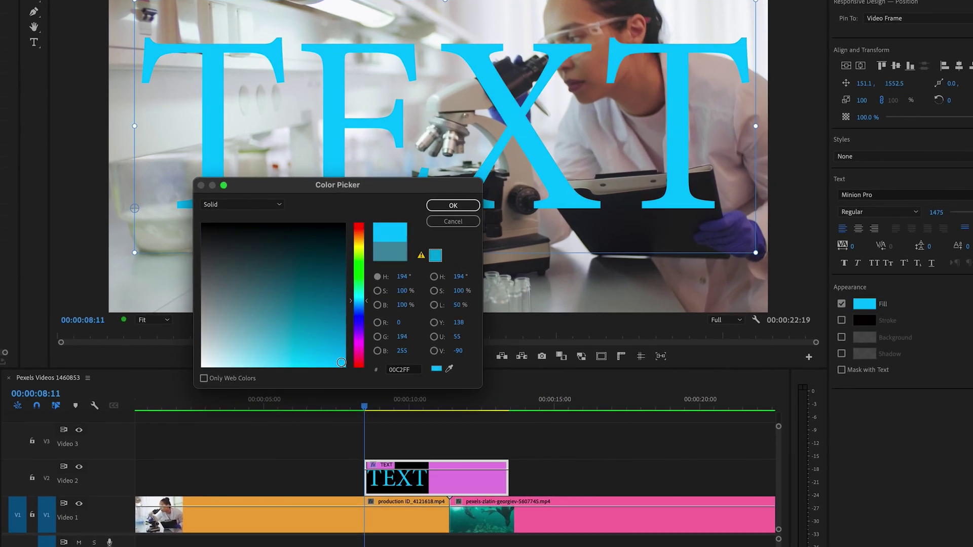
click(278, 208)
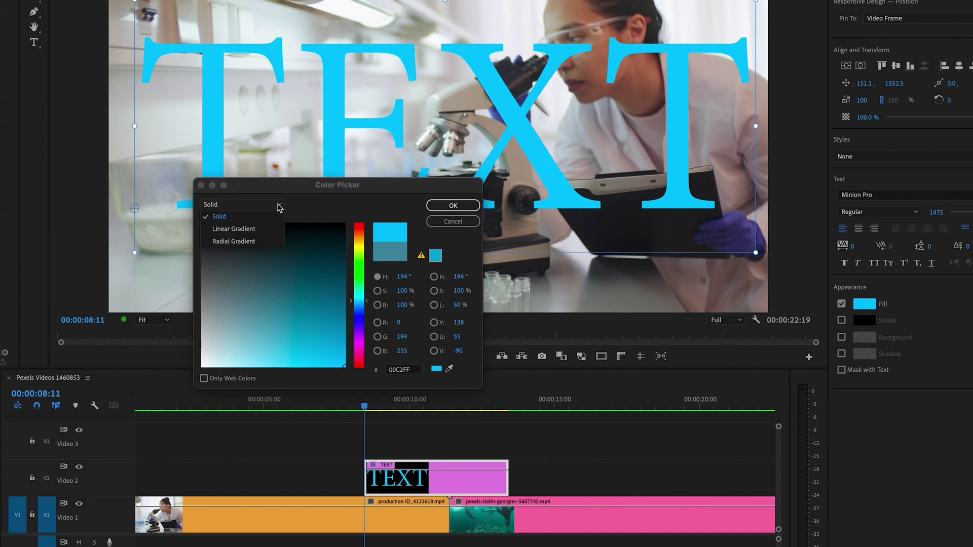
Apply a linear gradient fill from yellow EAEB0A to near-white, midpoint near 76%.
click(263, 233)
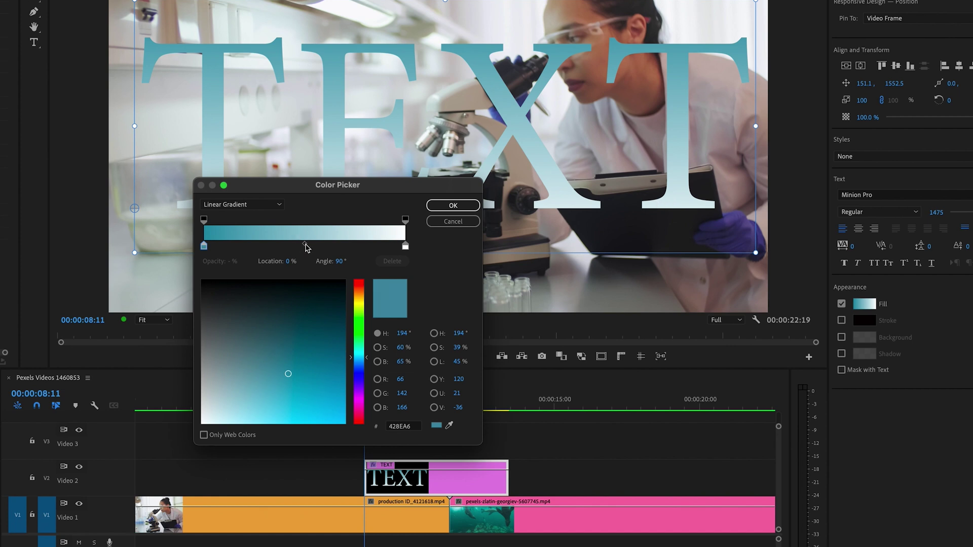
drag(306, 246, 354, 247)
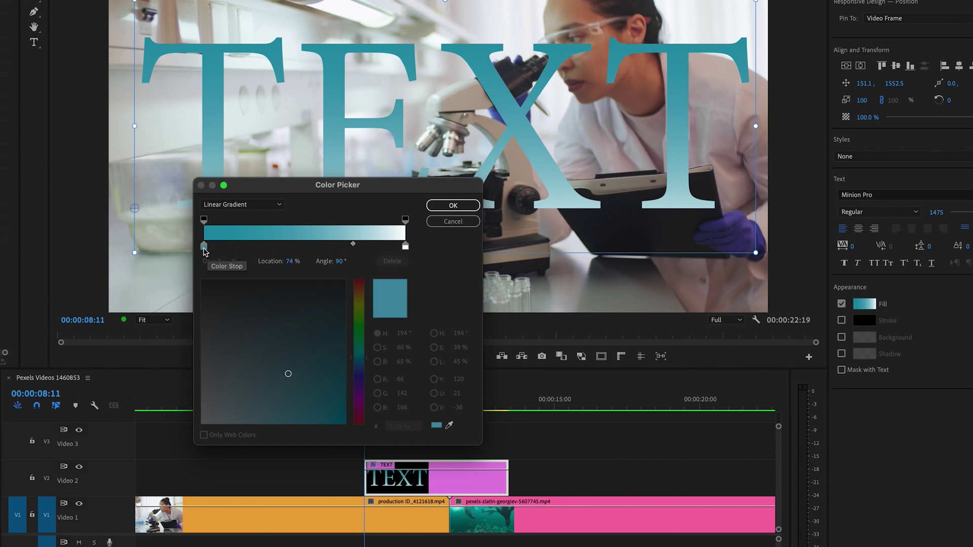
click(204, 248)
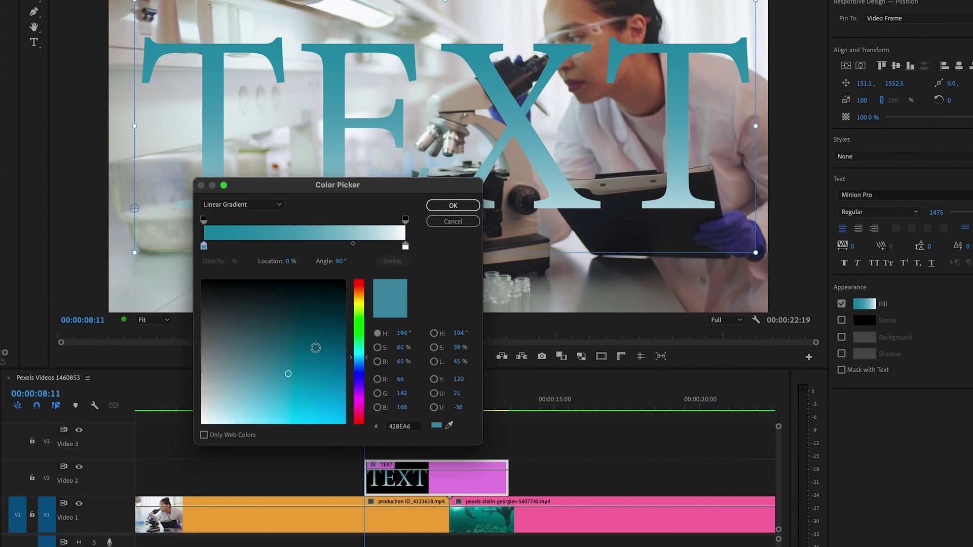
click(360, 305)
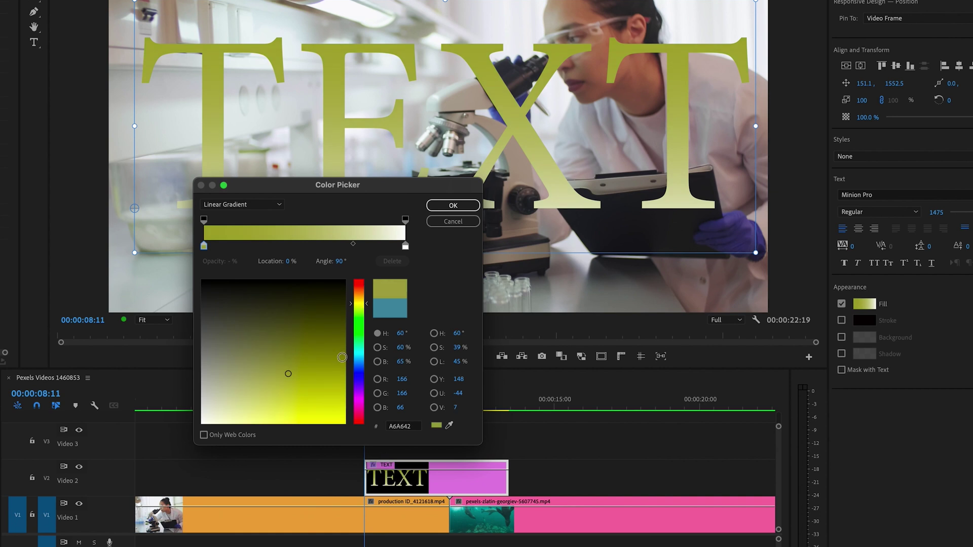
click(339, 412)
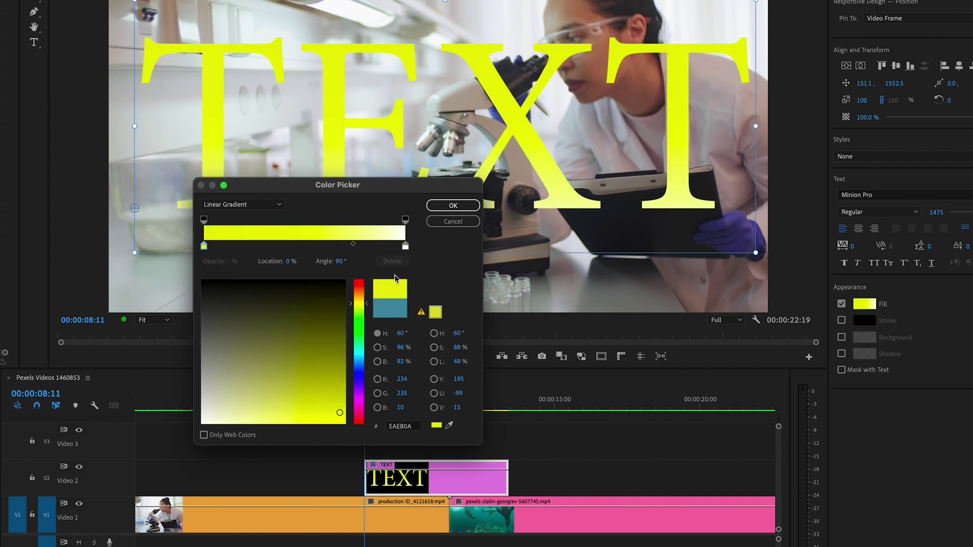
click(449, 205)
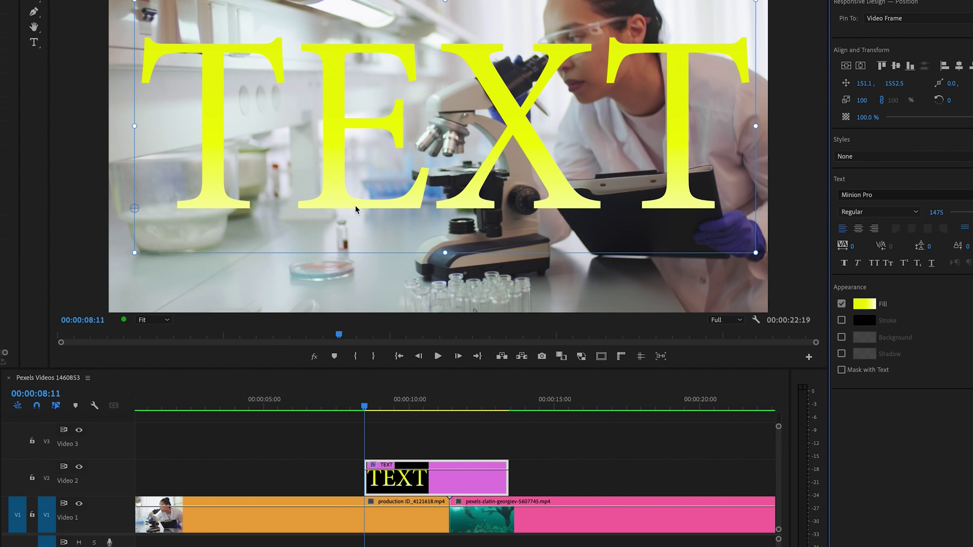
Add a near-black 080808 start stop, with the yellow stop at 49% and midpoint at 42%.
click(868, 306)
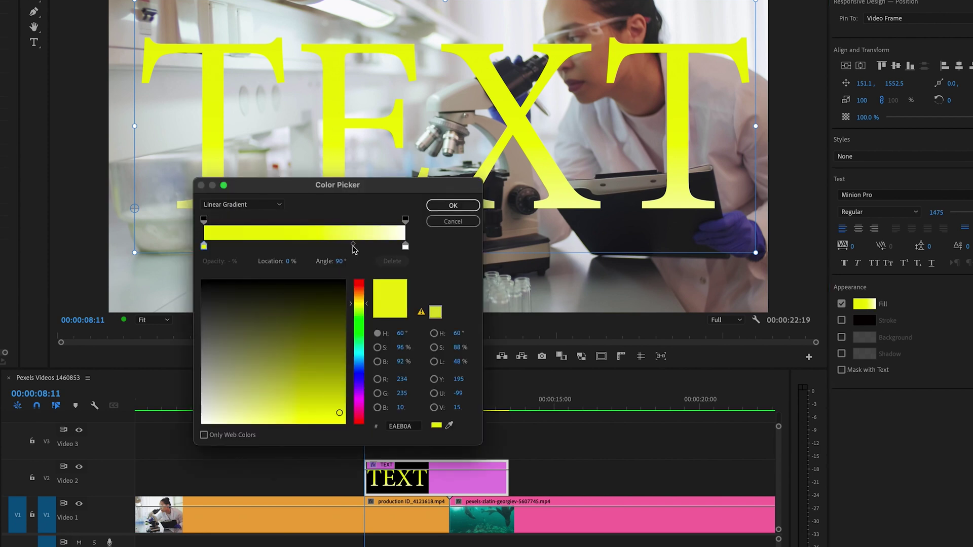
drag(353, 245, 314, 247)
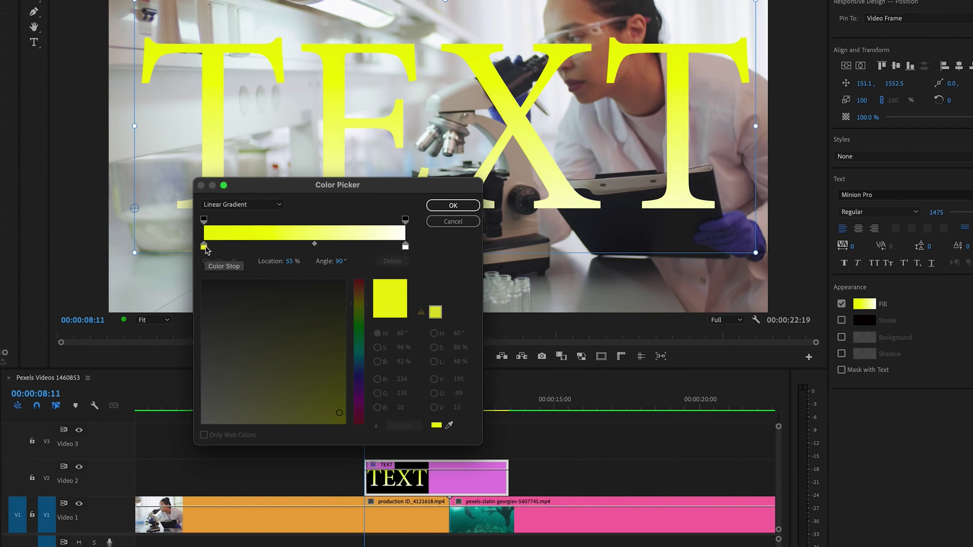
drag(204, 246, 262, 246)
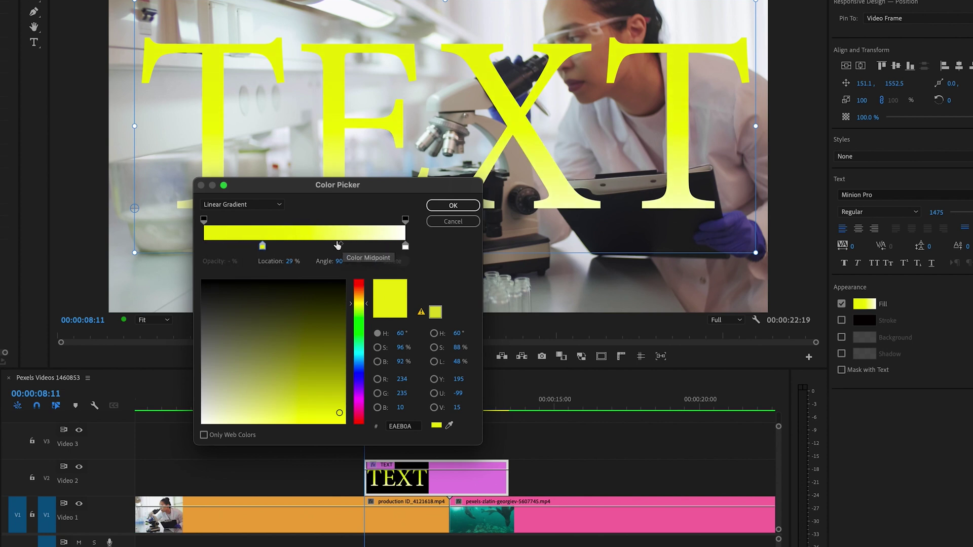
click(206, 247)
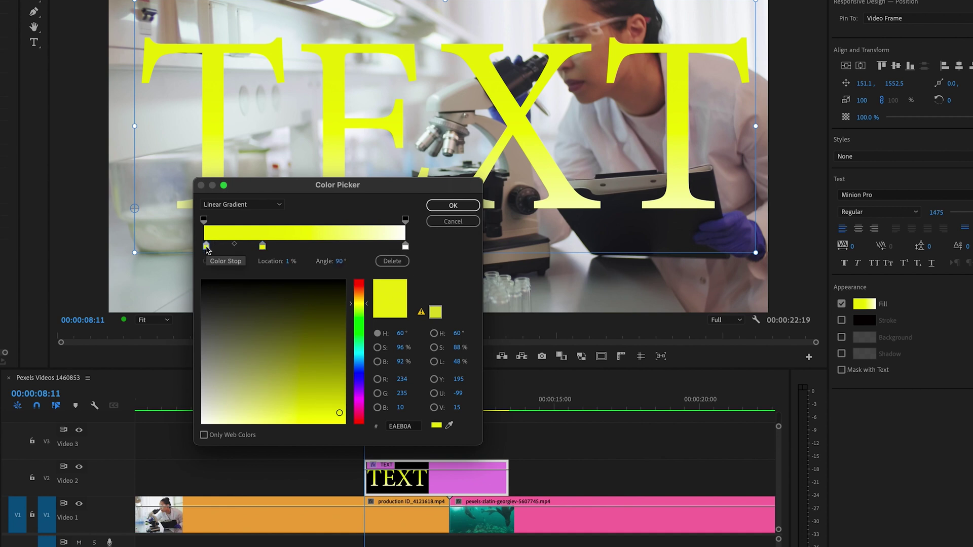
click(205, 283)
drag(262, 246, 313, 249)
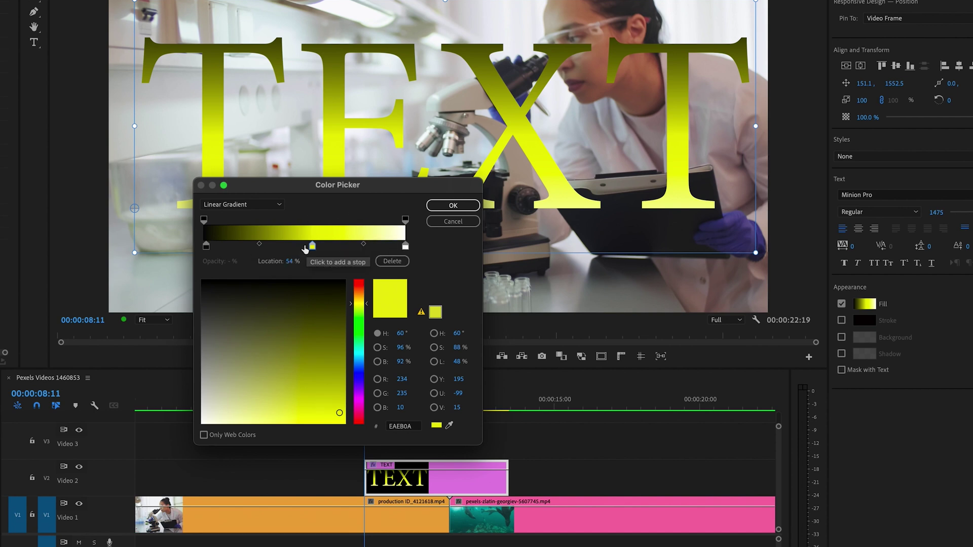
drag(259, 244, 240, 247)
drag(240, 185, 190, 250)
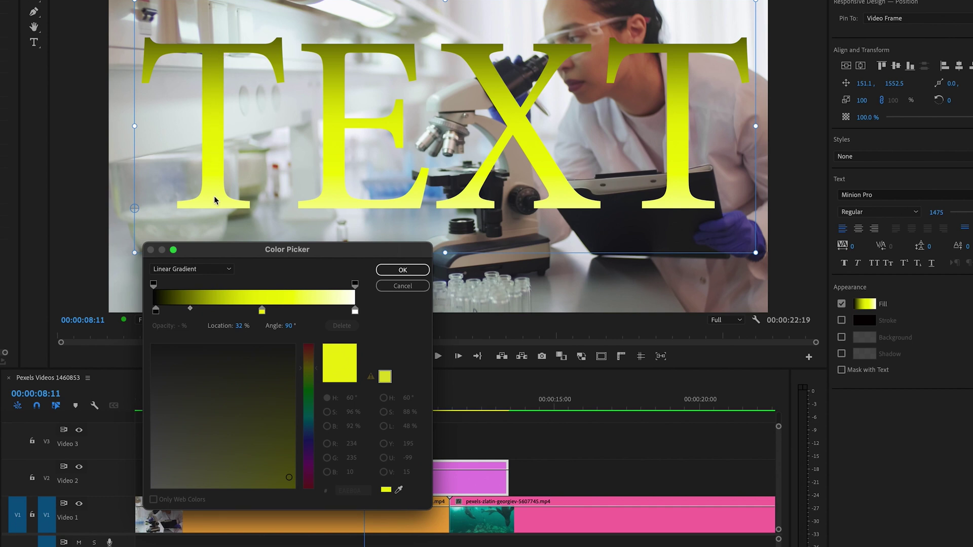
Delete the yellow and extra colour stops, leaving only the near-black and near-white ends.
click(312, 310)
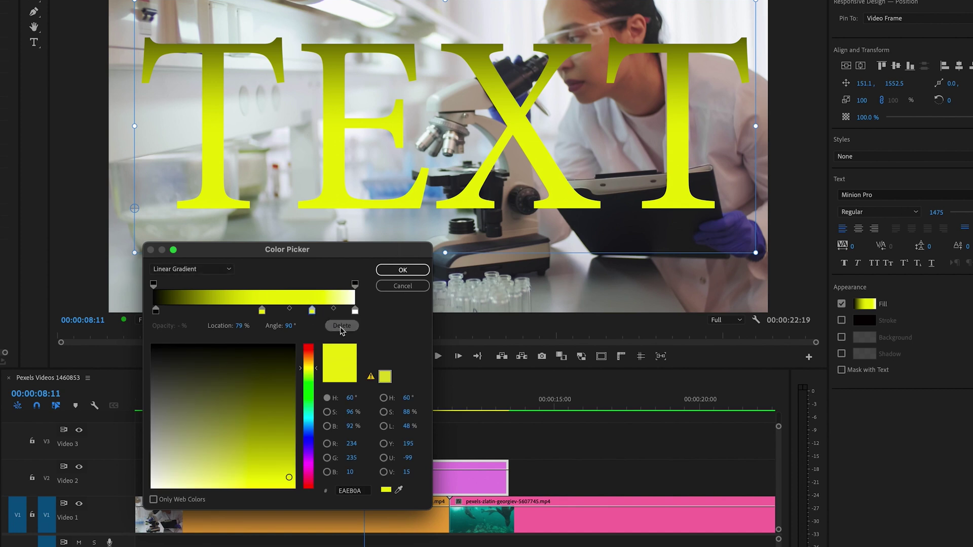
key(Delete)
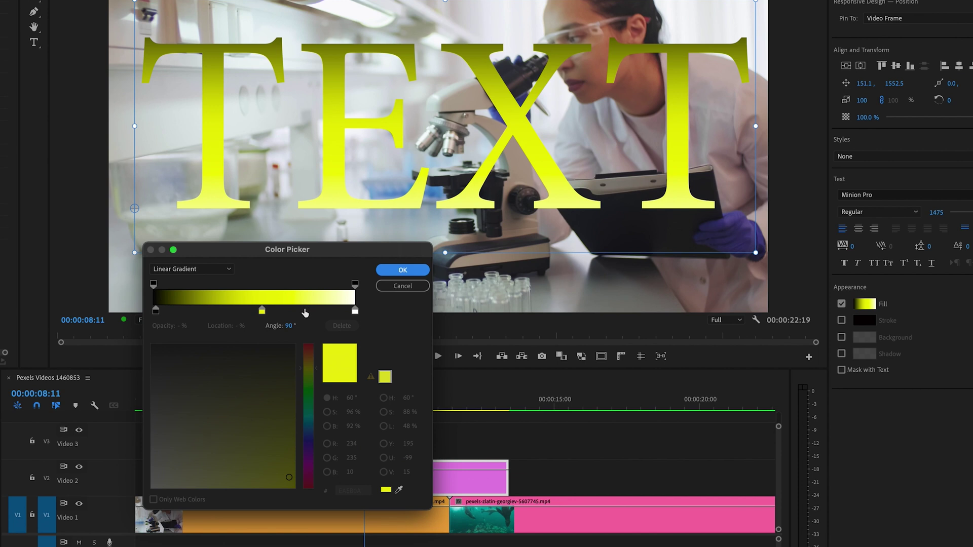
click(304, 310)
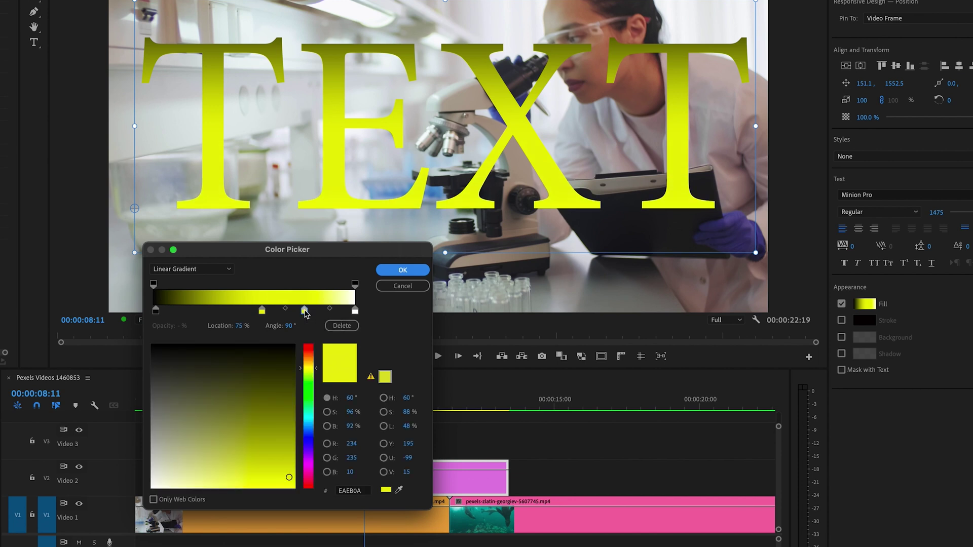
key(Delete)
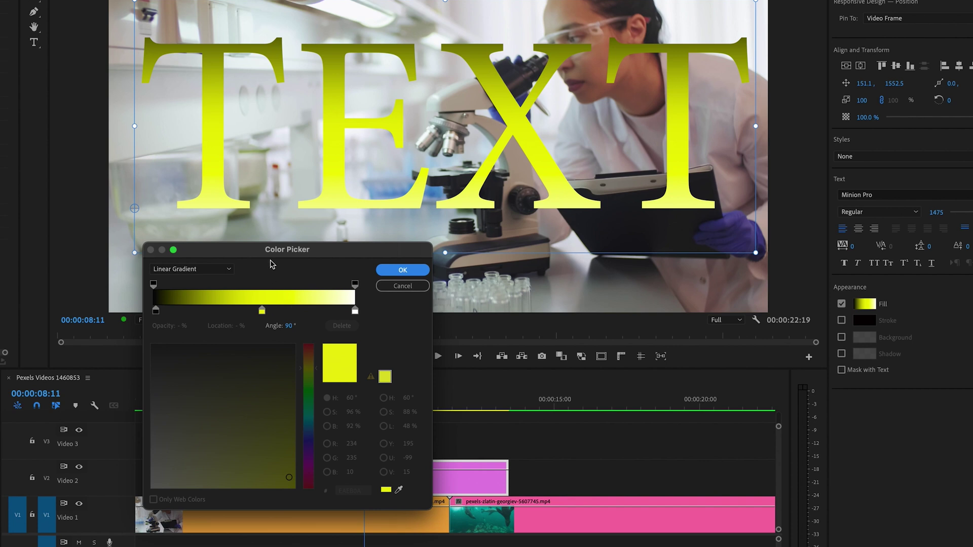
click(262, 310)
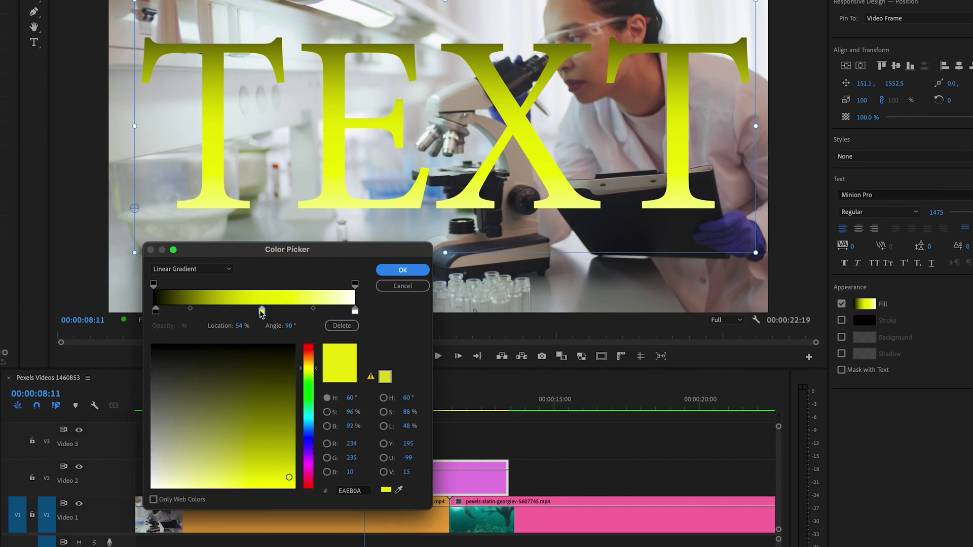
key(Delete)
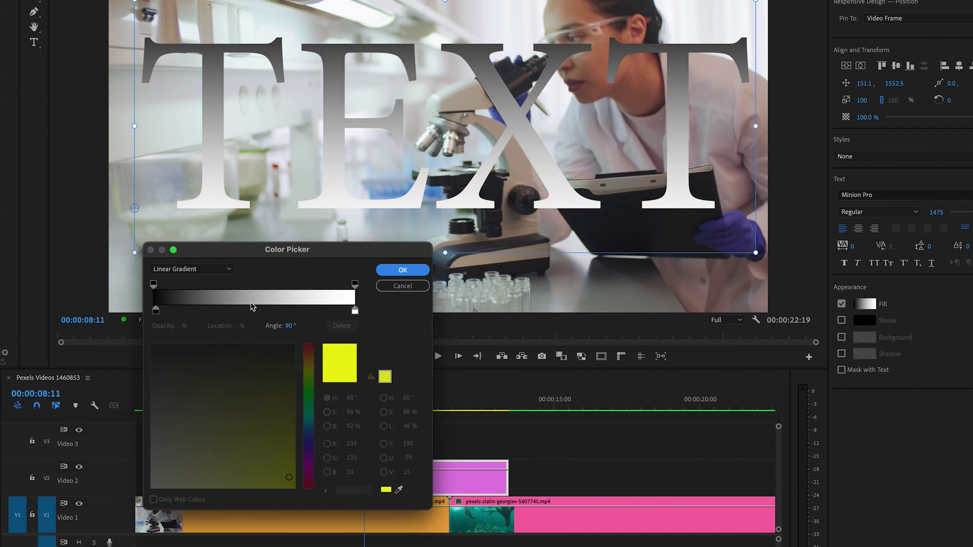
click(220, 310)
Move the colour midpoint to 68% and set the right opacity stop to 0%, placed at 96%.
drag(220, 310, 294, 310)
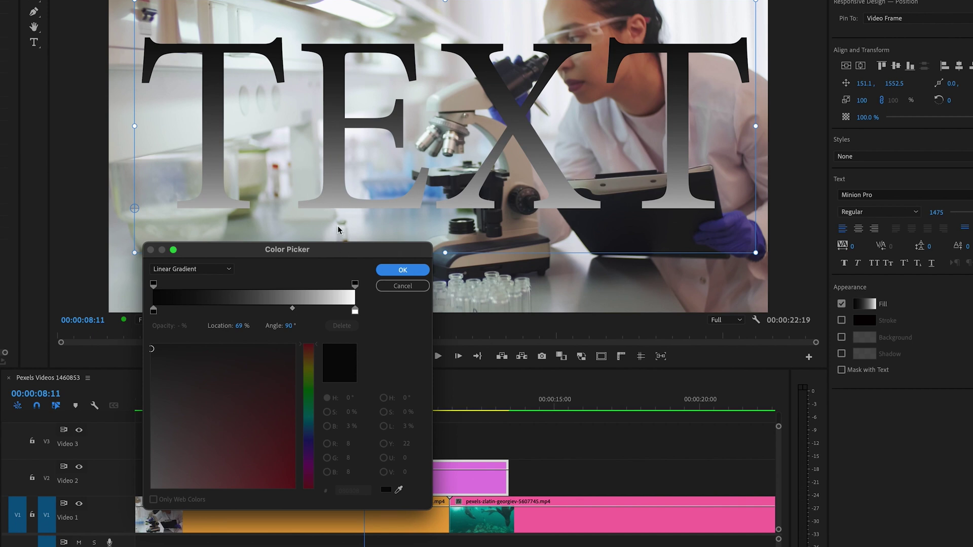
click(355, 284)
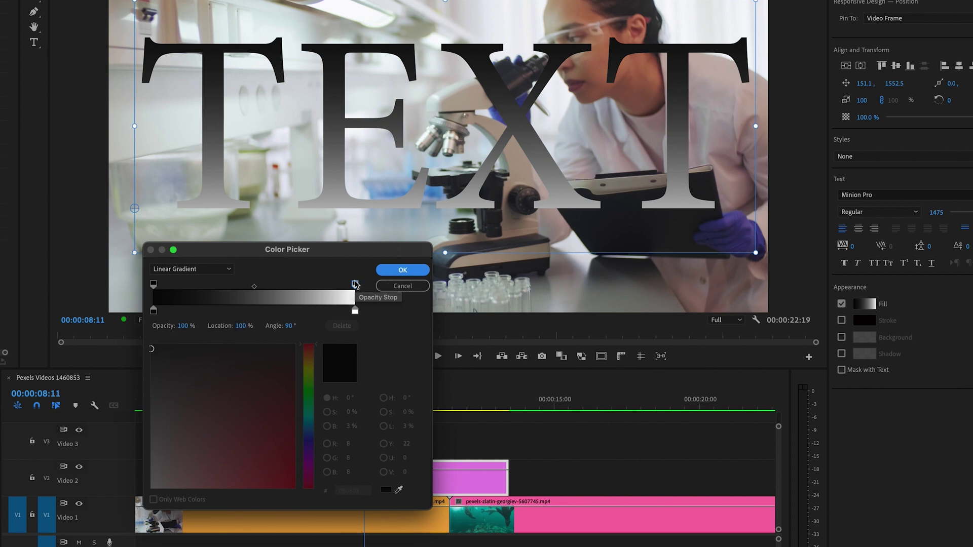
click(153, 284)
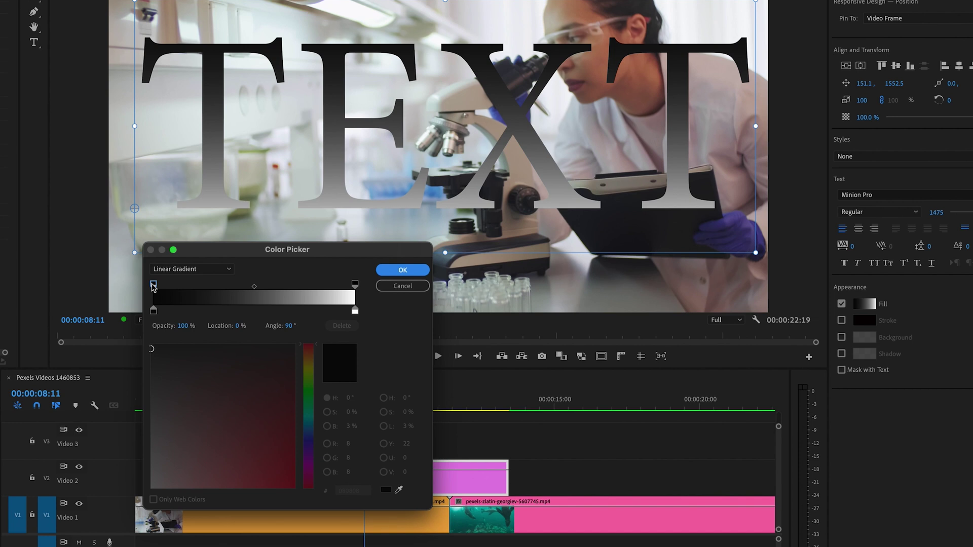
click(152, 285)
click(355, 285)
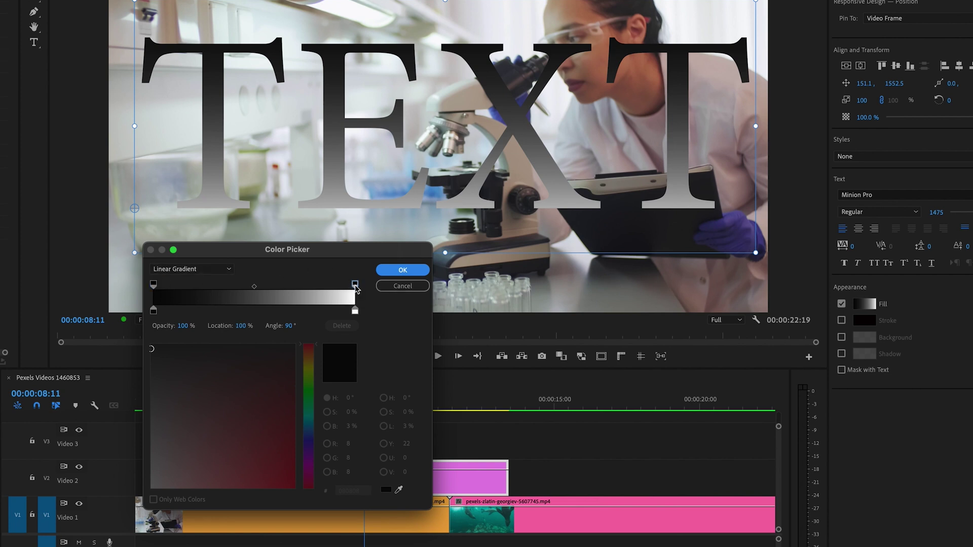
click(184, 327)
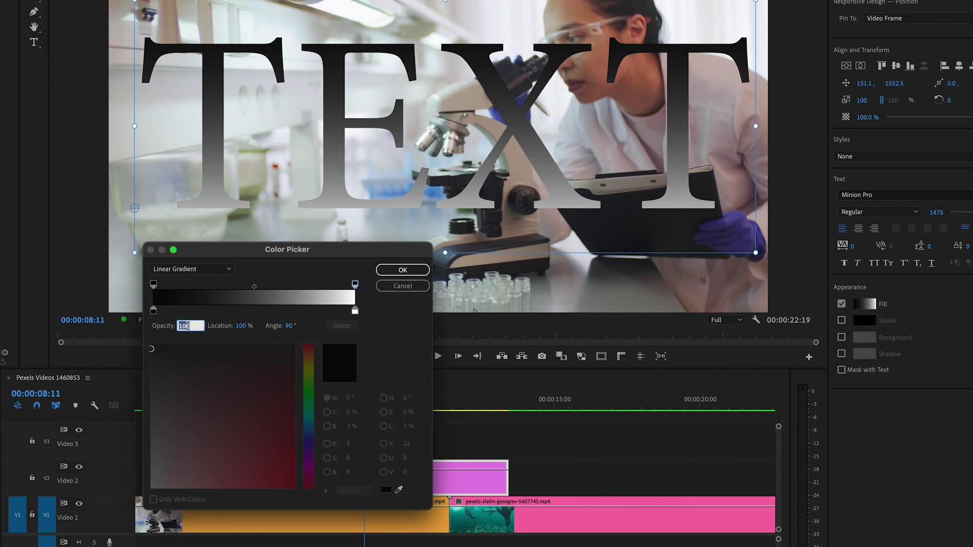
key(Return)
drag(182, 326, 81, 330)
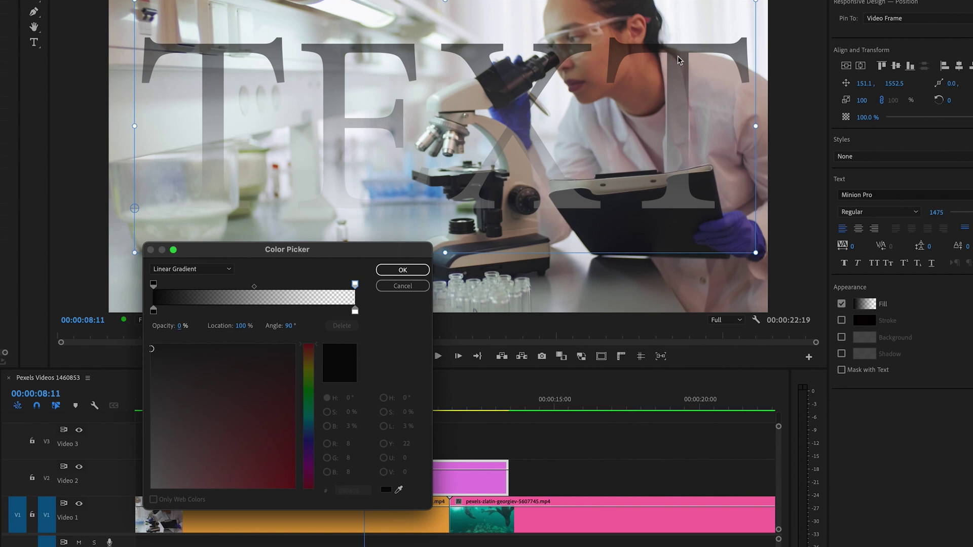
drag(354, 284, 348, 284)
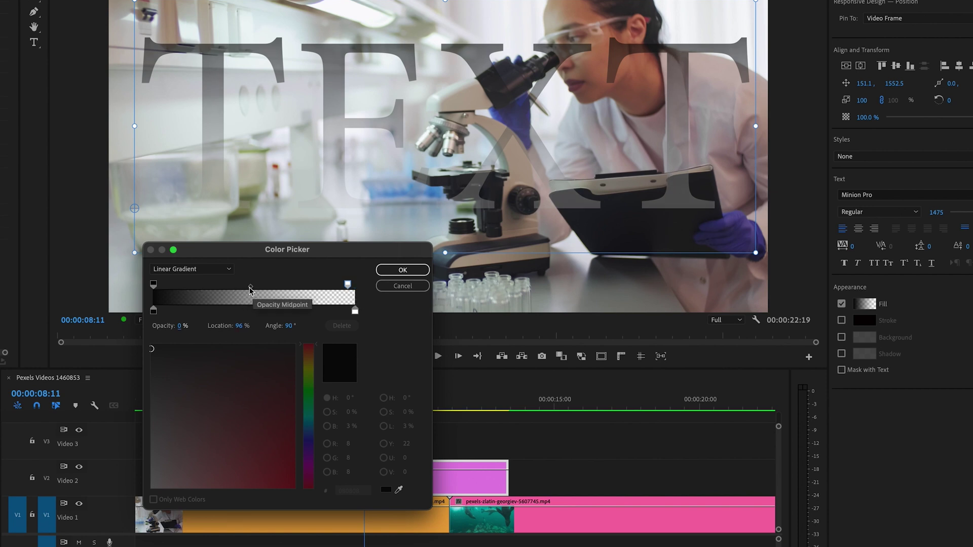
Restore the right opacity stop to 100% opacity, positioned at 96%.
drag(249, 287, 347, 288)
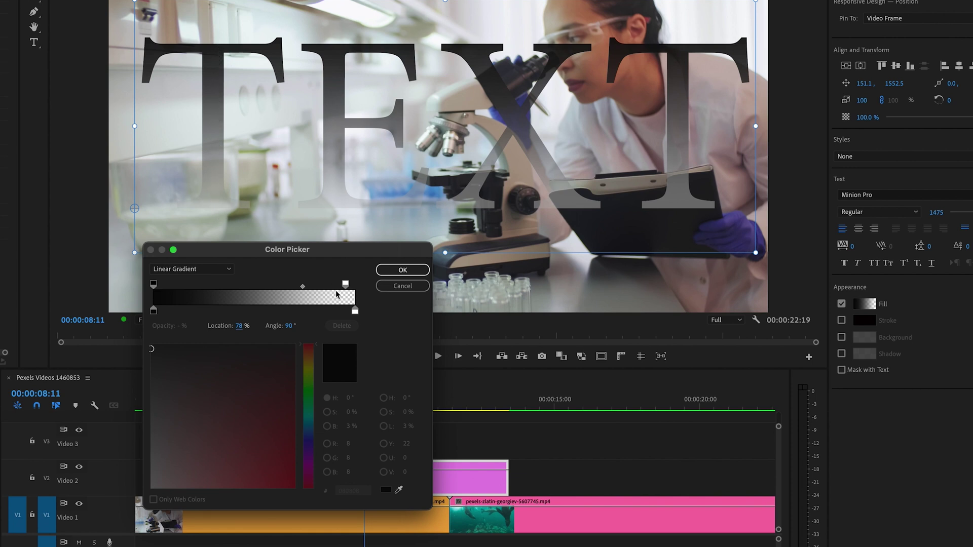
click(346, 285)
click(181, 327)
text(100)
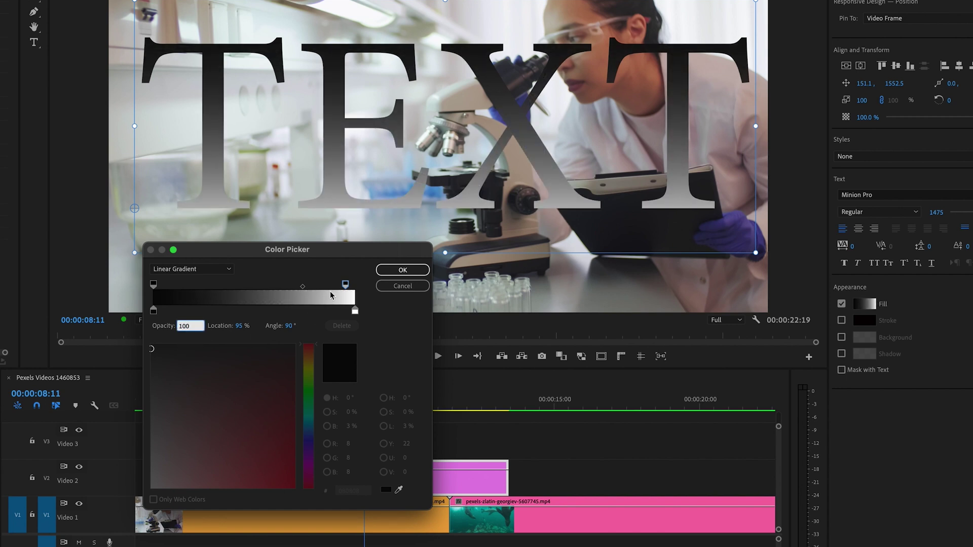
drag(345, 285, 267, 288)
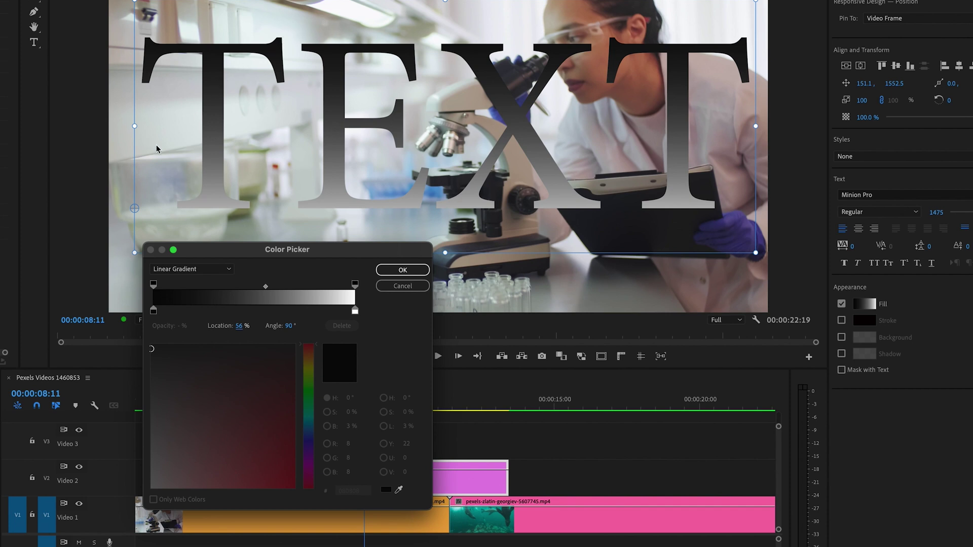
Set the gradient angle to 90° and apply the fill to the TEXT title.
click(354, 283)
mouse_move(281, 326)
mouse_down()
mouse_move(259, 330)
mouse_move(310, 330)
mouse_move(282, 332)
mouse_up()
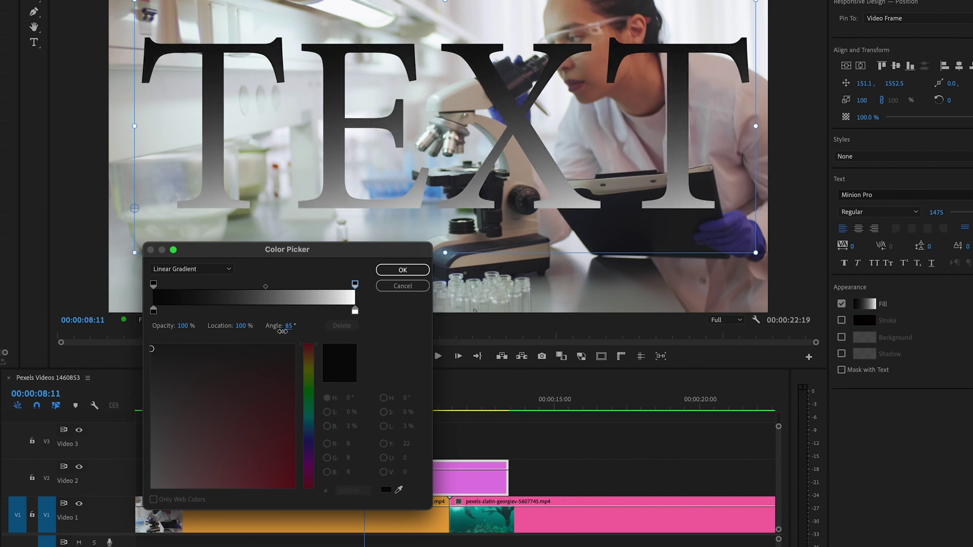
click(289, 327)
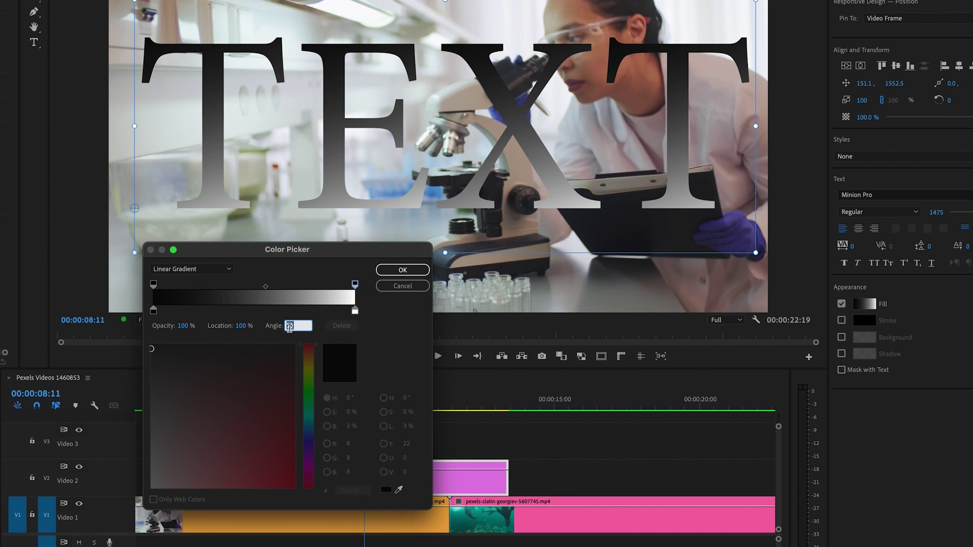
text(90)
key(Return)
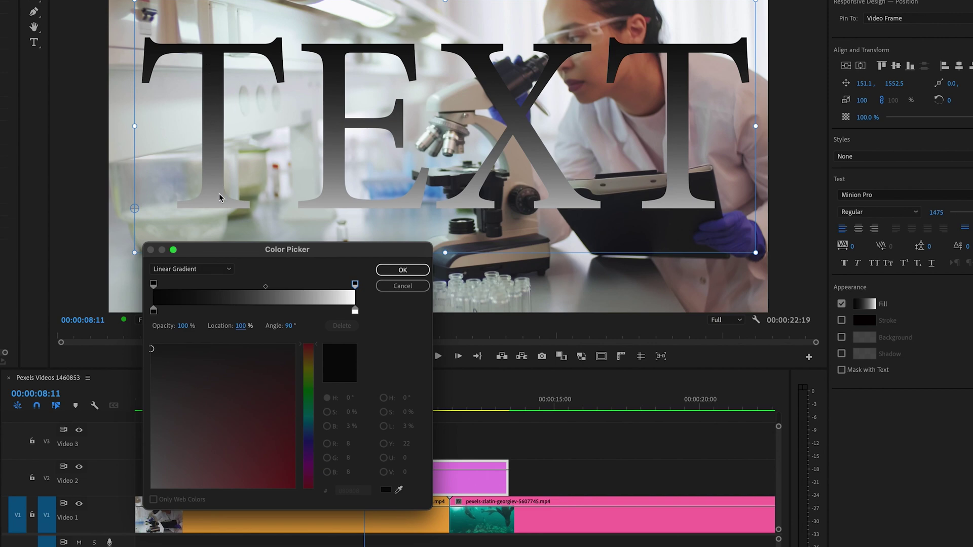
click(402, 271)
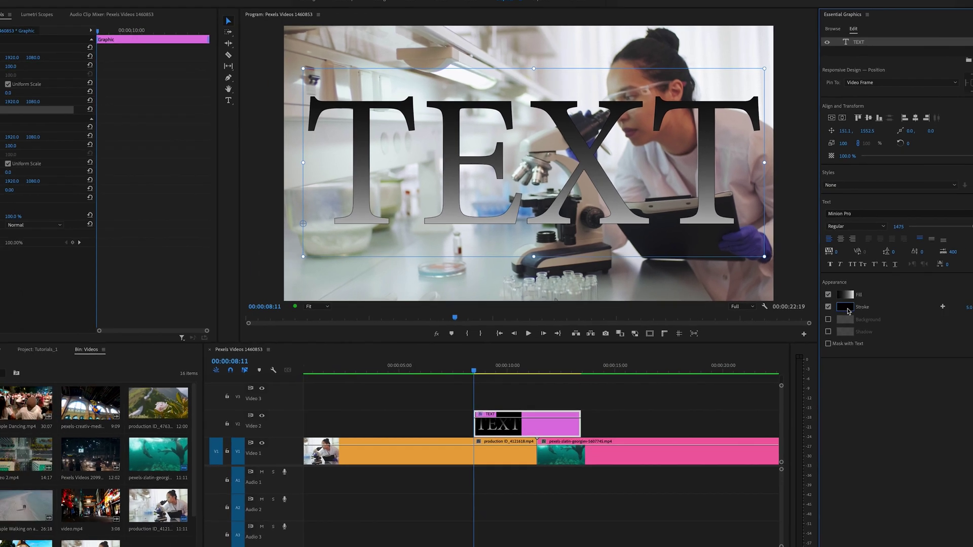
Enable a bright red stroke on the TEXT title and turn on its 135° drop shadow.
click(836, 315)
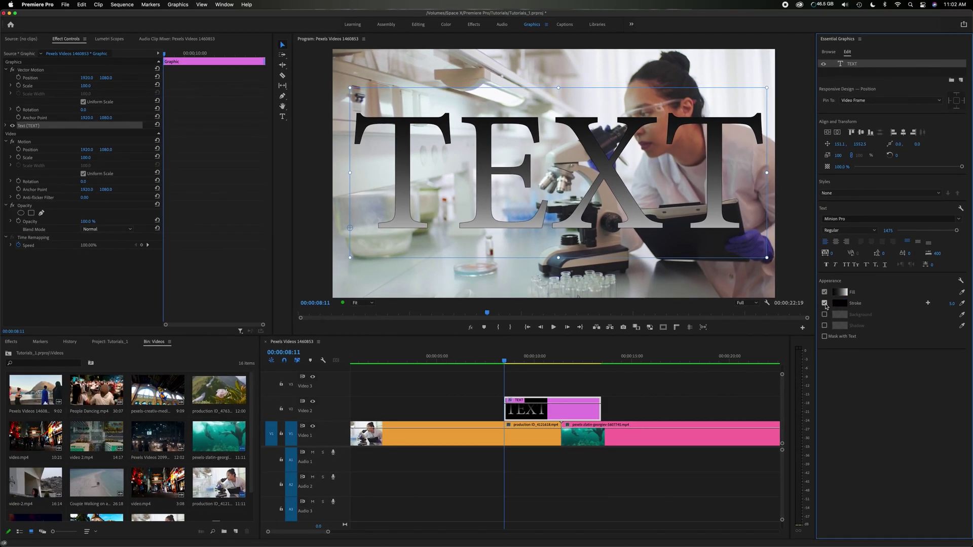
click(845, 306)
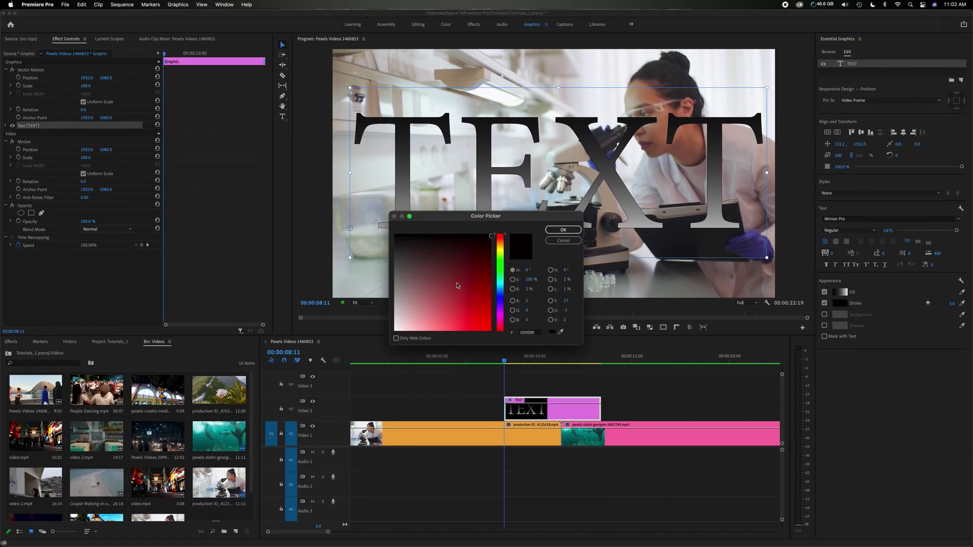
drag(499, 236, 502, 329)
click(489, 327)
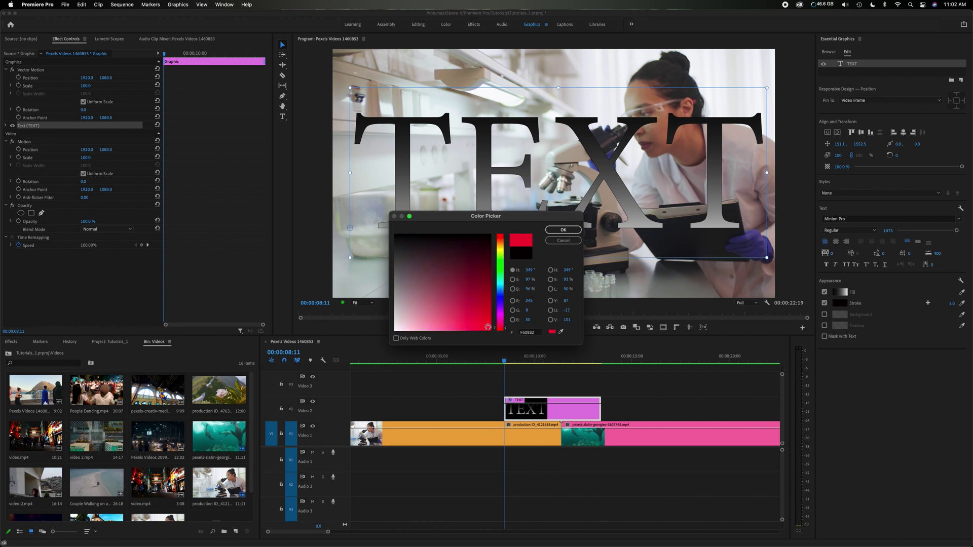
click(563, 229)
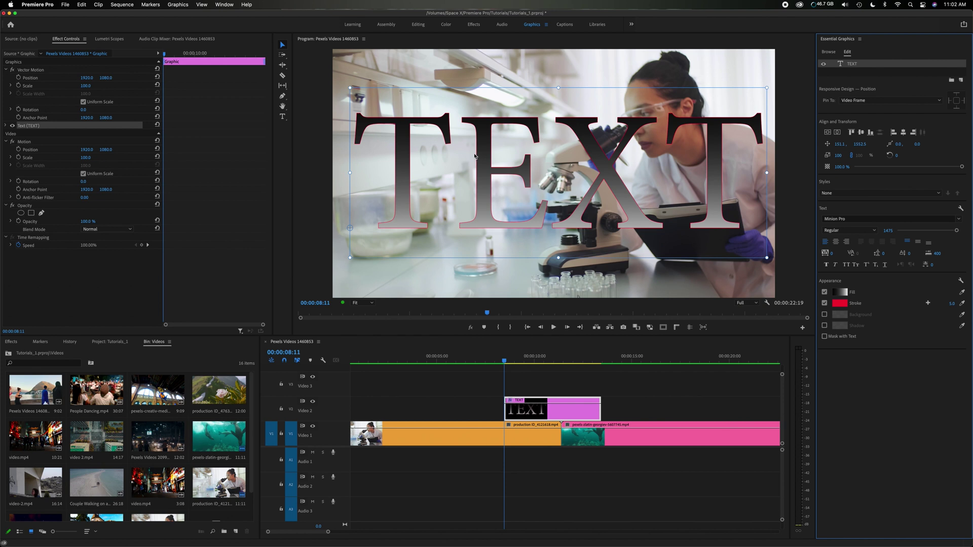
click(825, 326)
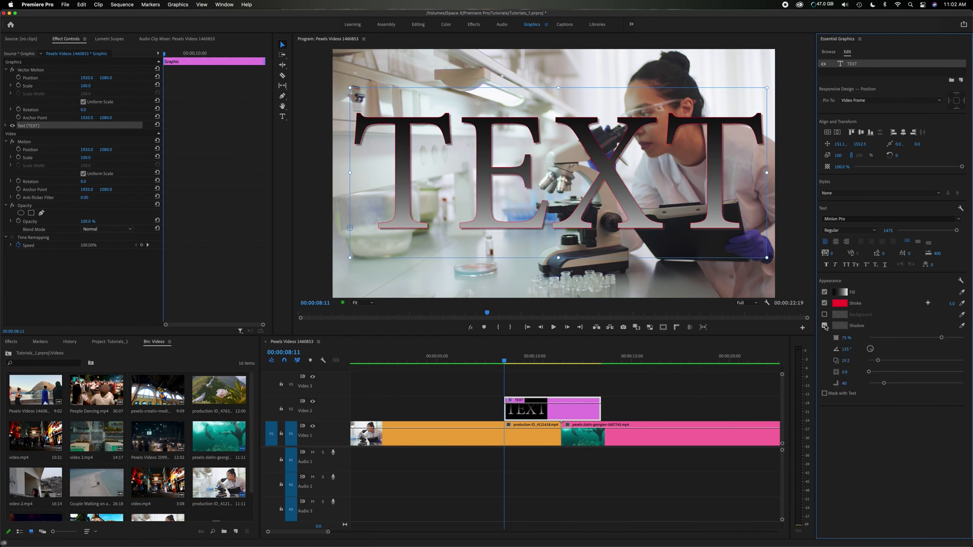